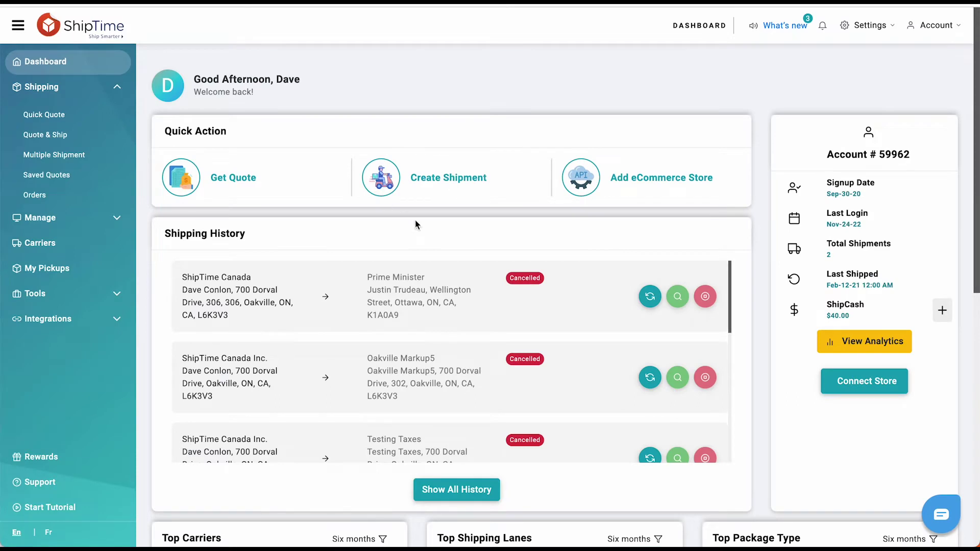
Step: Start a new shipment from Create Shipment under the Dashboard's Quick Action
left_click(430, 179)
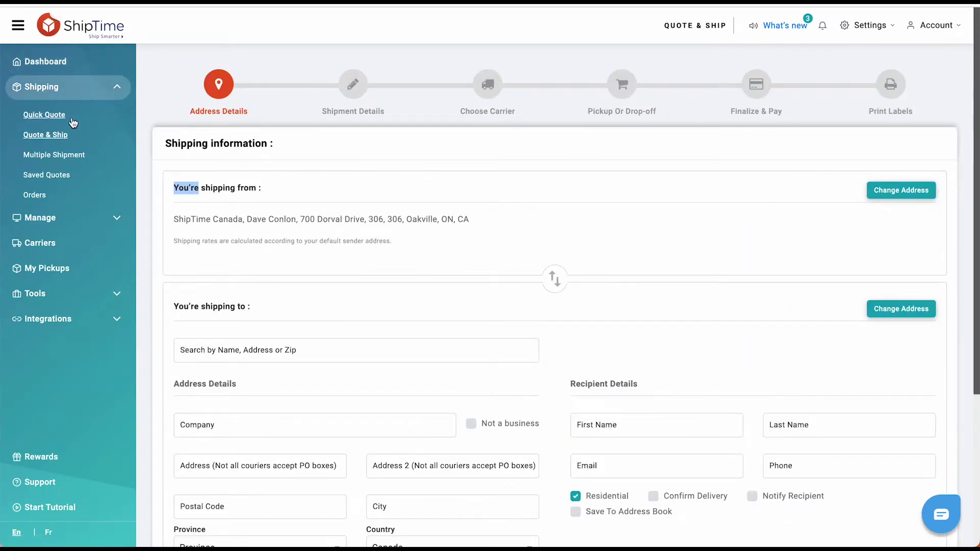
Step: Search the recipient field and fill it with the Oakville address suggestion
left_click(42, 136)
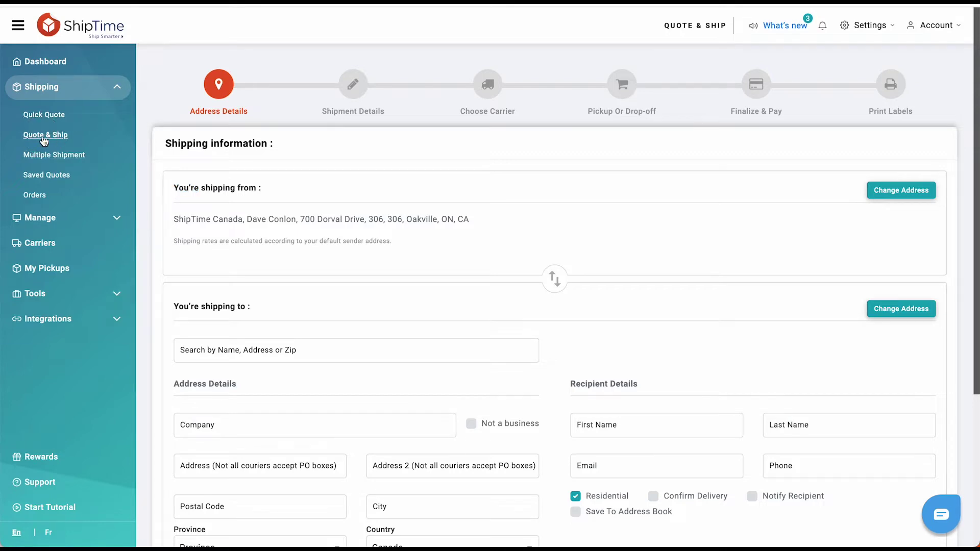
scroll(253, 287, "down", 2)
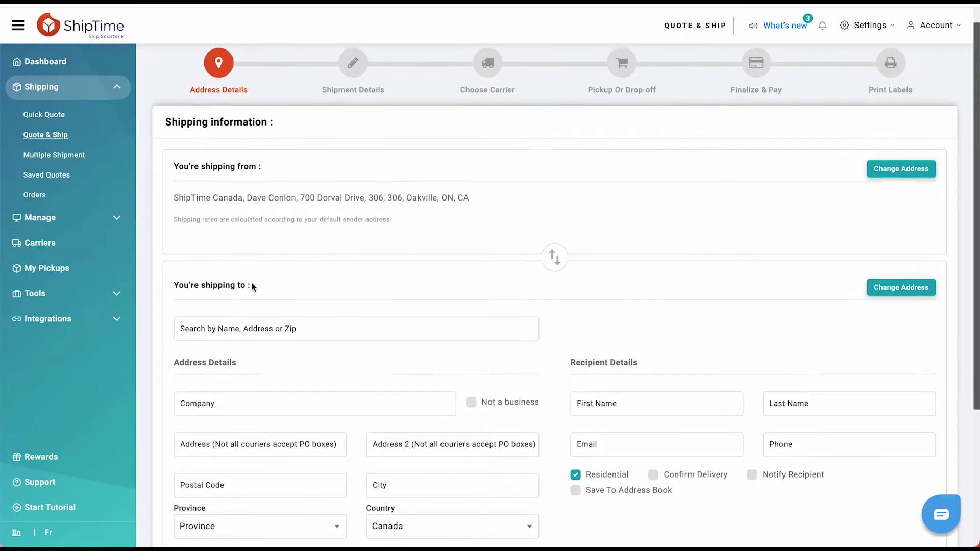
left_click(245, 307)
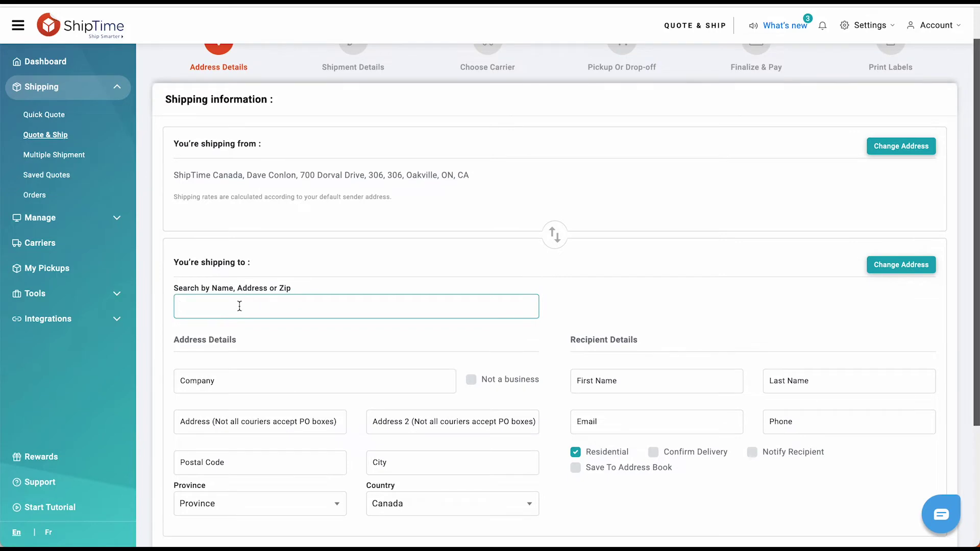
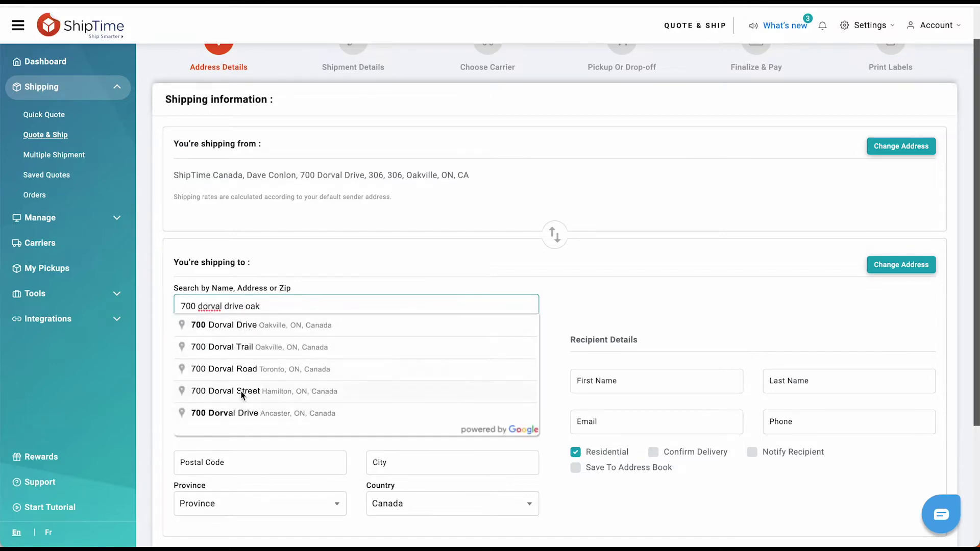
left_click(223, 326)
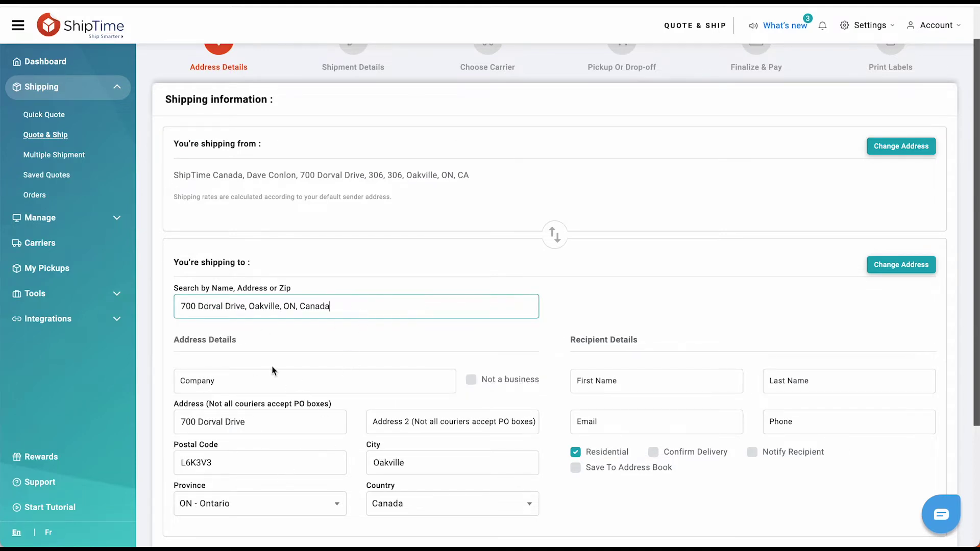
Step: Replace that with the saved Prime Minister recipient, then check and close the saved addresses list
left_click(166, 317)
triple_click(166, 316)
type("just")
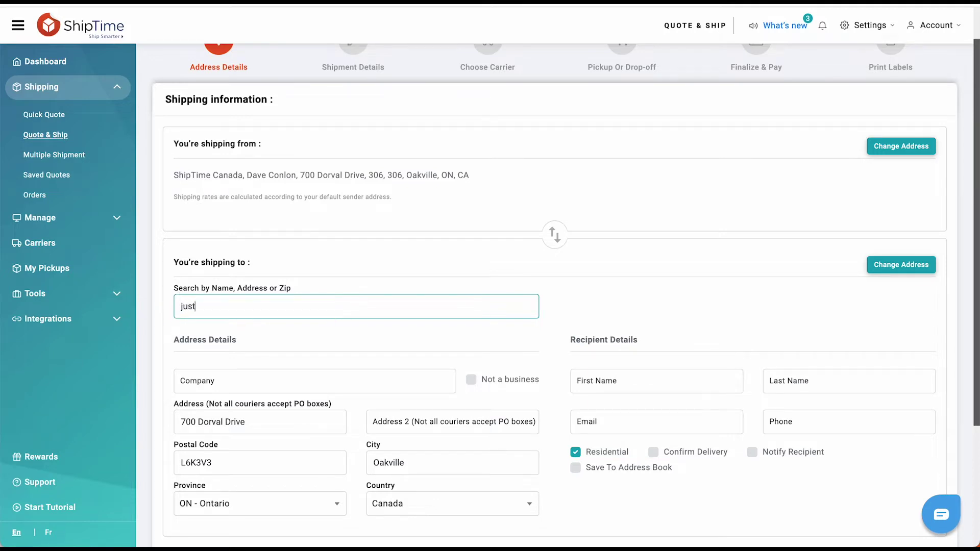
type("ing")
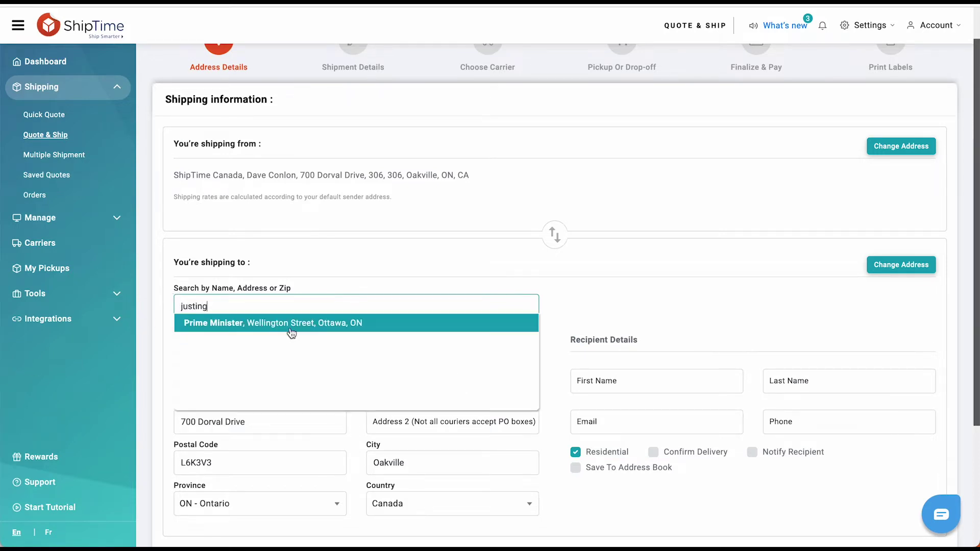
left_click(257, 323)
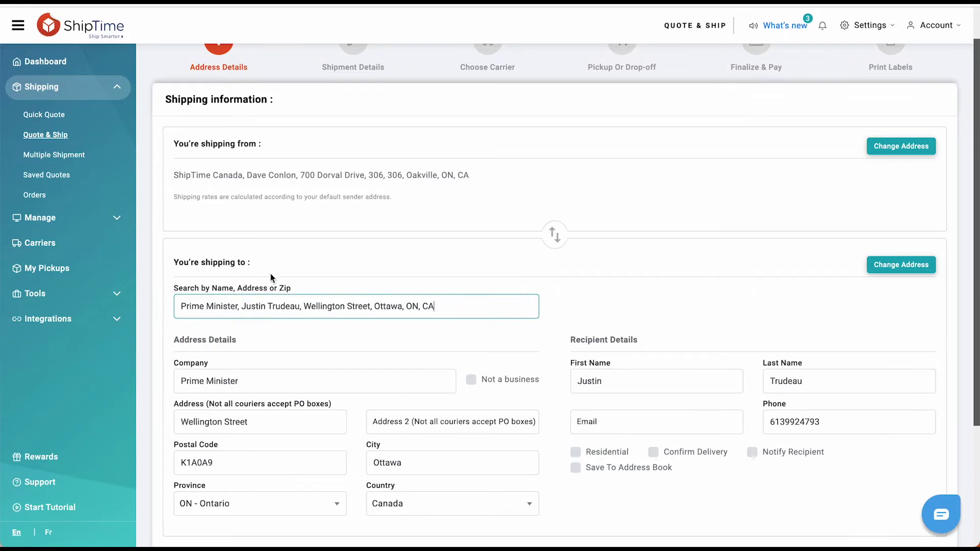
left_click(900, 265)
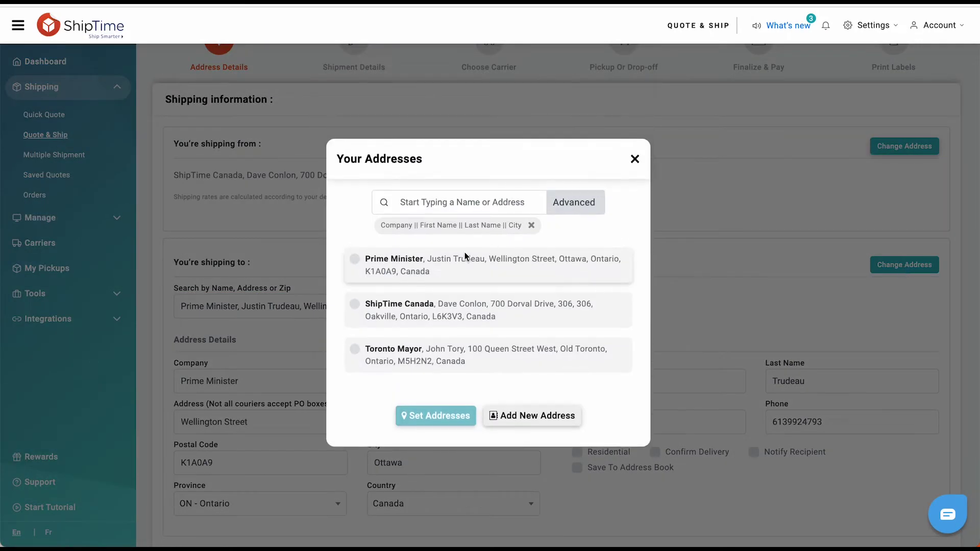
left_click(635, 159)
scroll(523, 406, "down", 2)
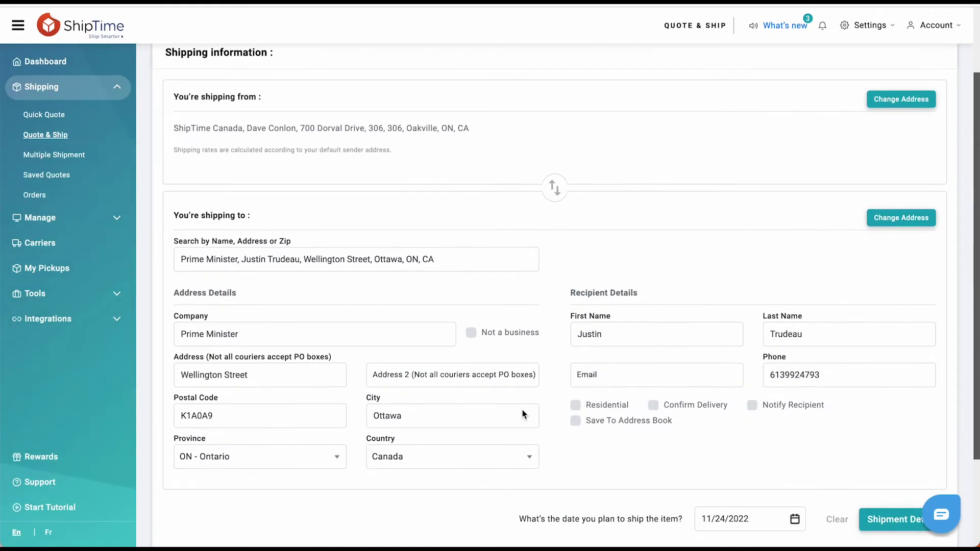
scroll(522, 406, "down", 2)
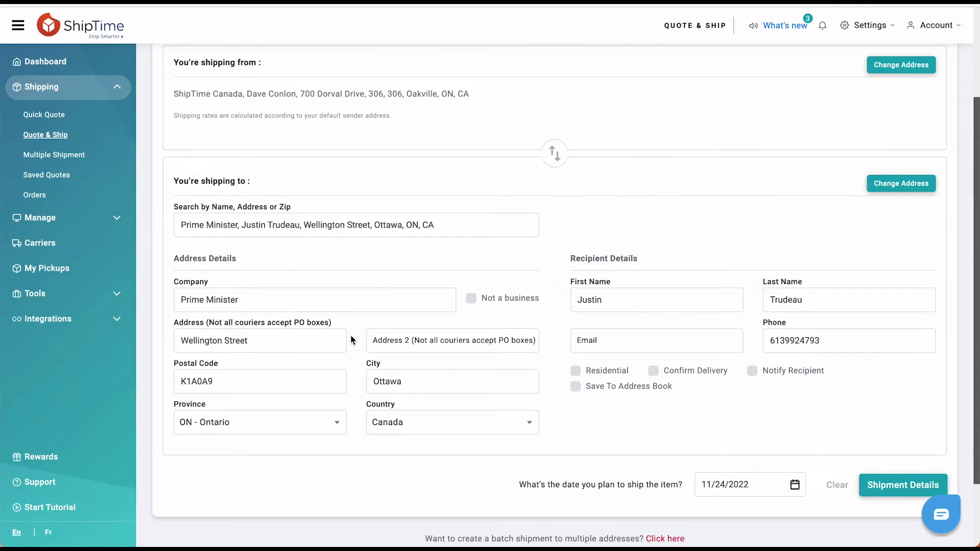
left_click(574, 371)
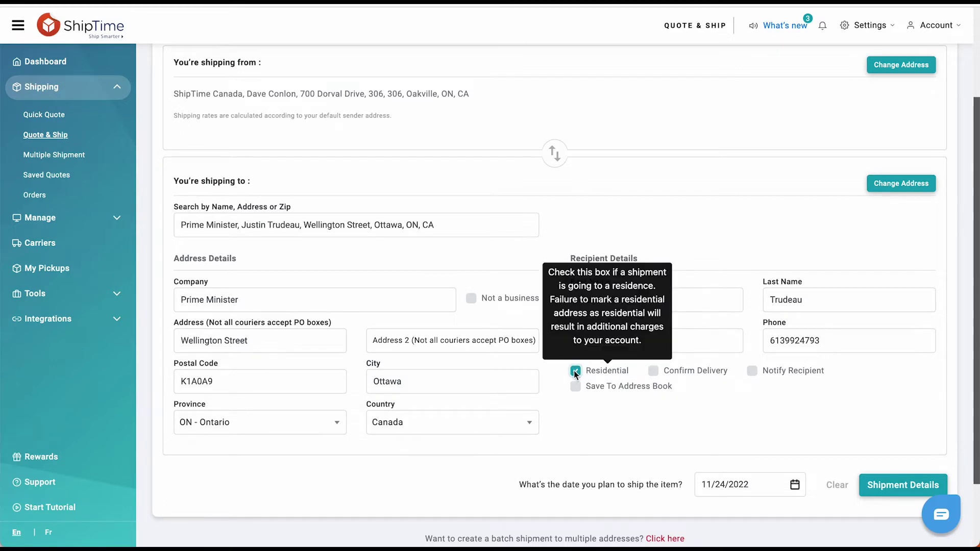
left_click(575, 372)
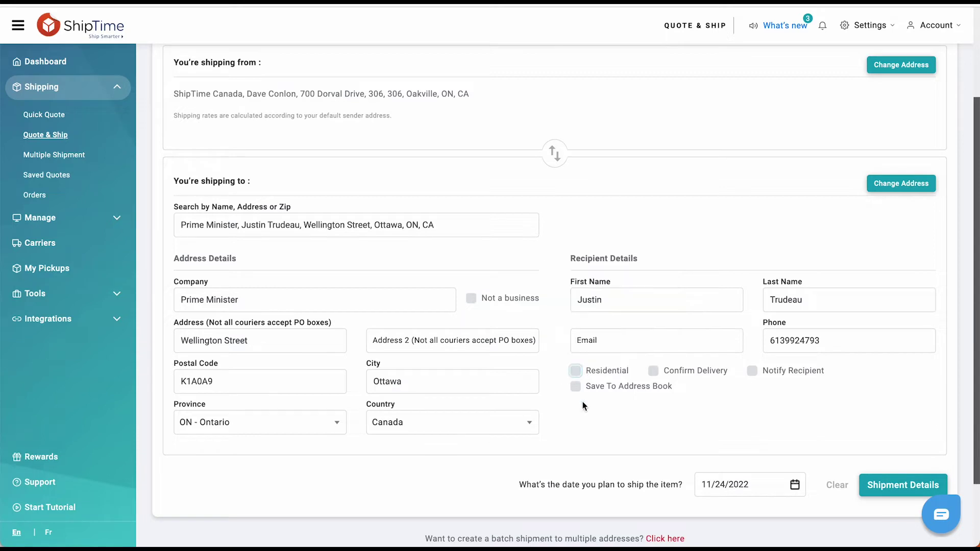
left_click(653, 371)
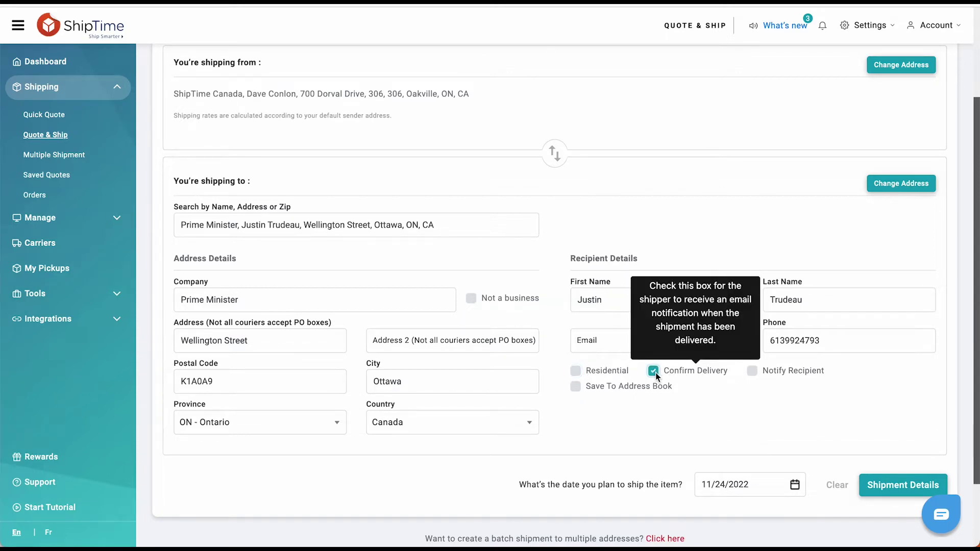
left_click(653, 371)
left_click(752, 374)
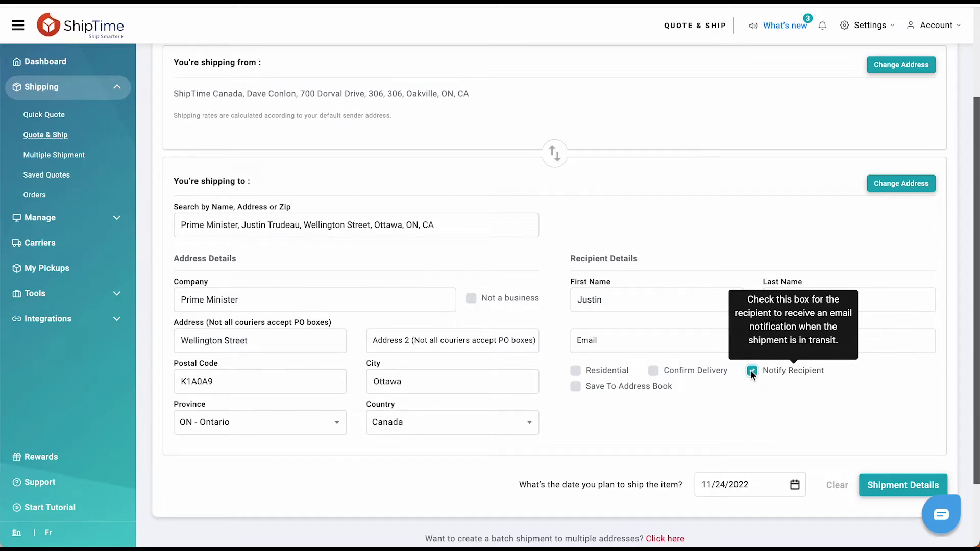
left_click(752, 374)
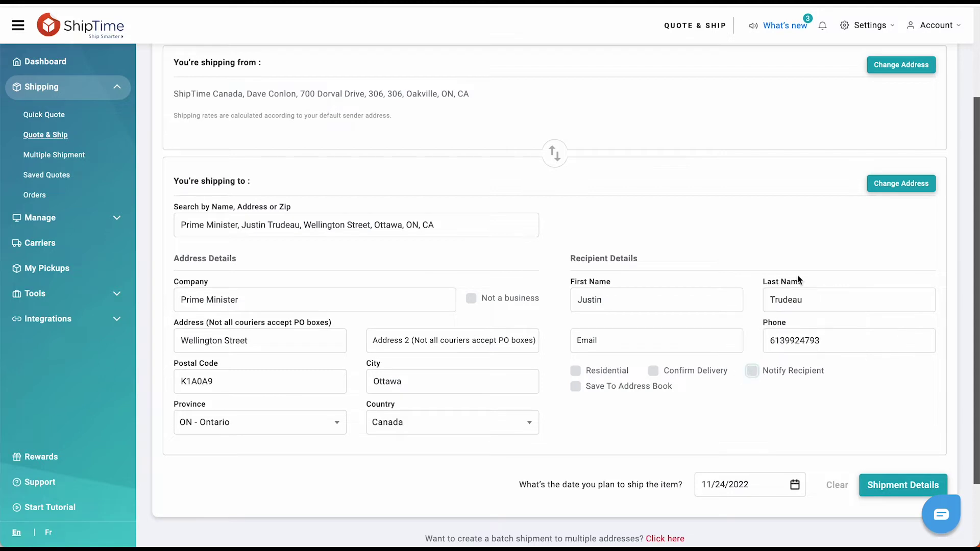
left_click(895, 28)
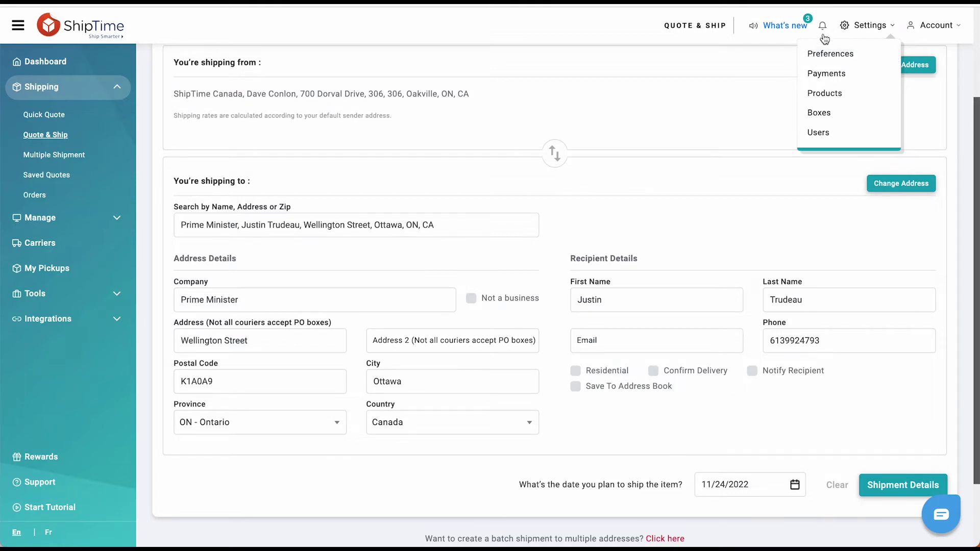
left_click(774, 62)
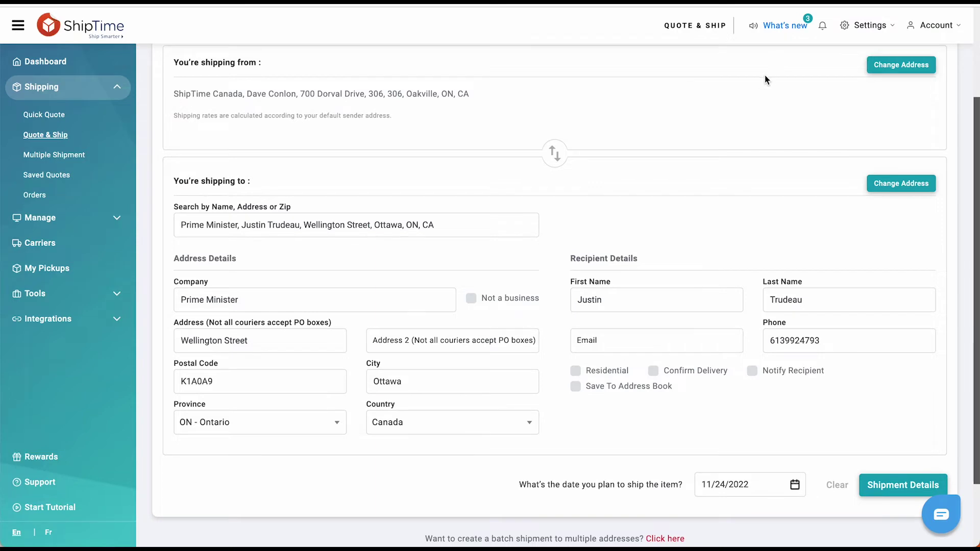
scroll(755, 191, "down", 2)
left_click(763, 485)
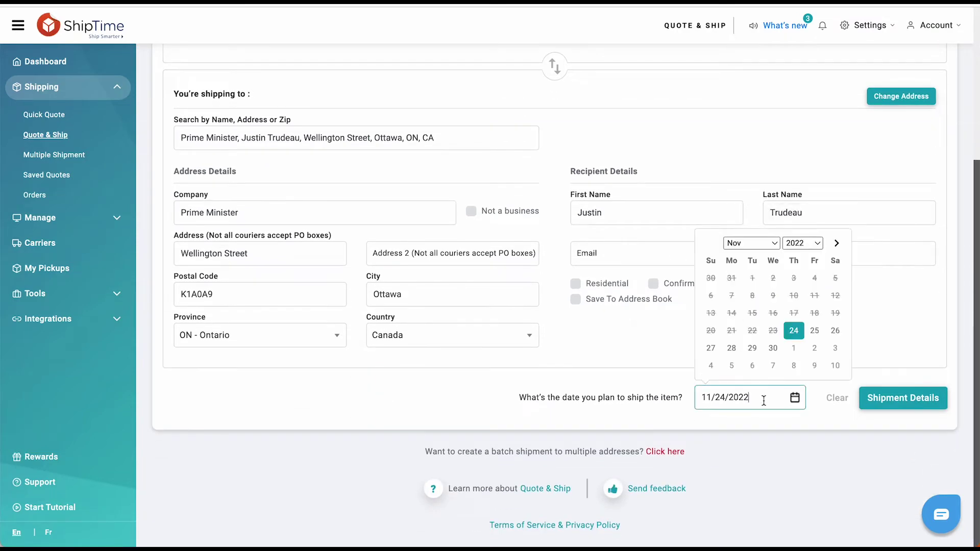
left_click(802, 320)
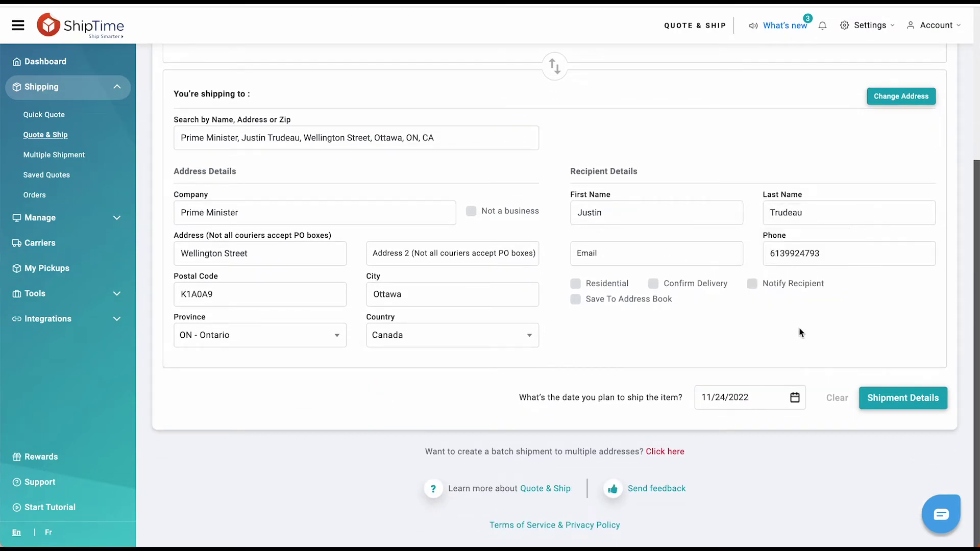
left_click(882, 393)
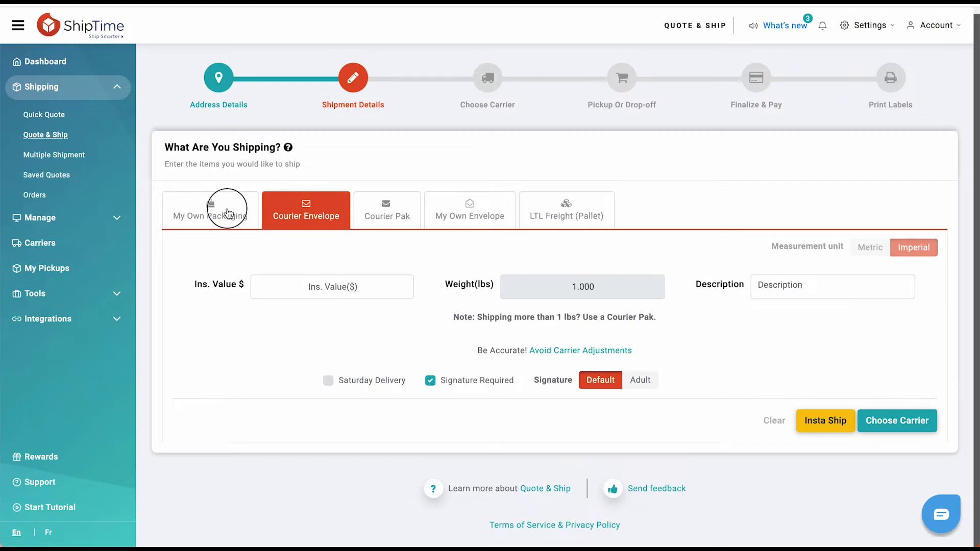
Step: Enter own packaging of 5×5×5 in, 1 lb, insured at $100
left_click(210, 210)
left_click(234, 342)
type("5")
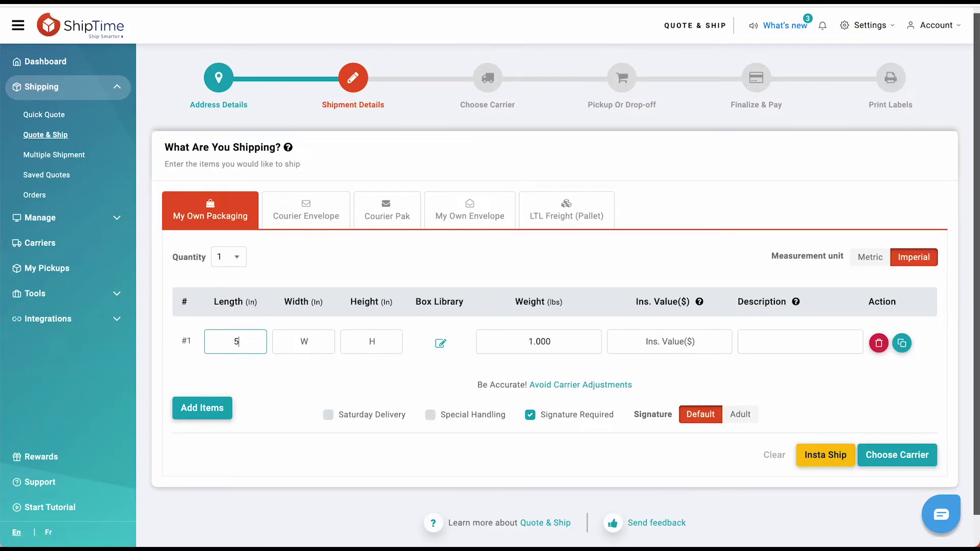
key("Tab")
type("5")
key("Tab")
key("Tab")
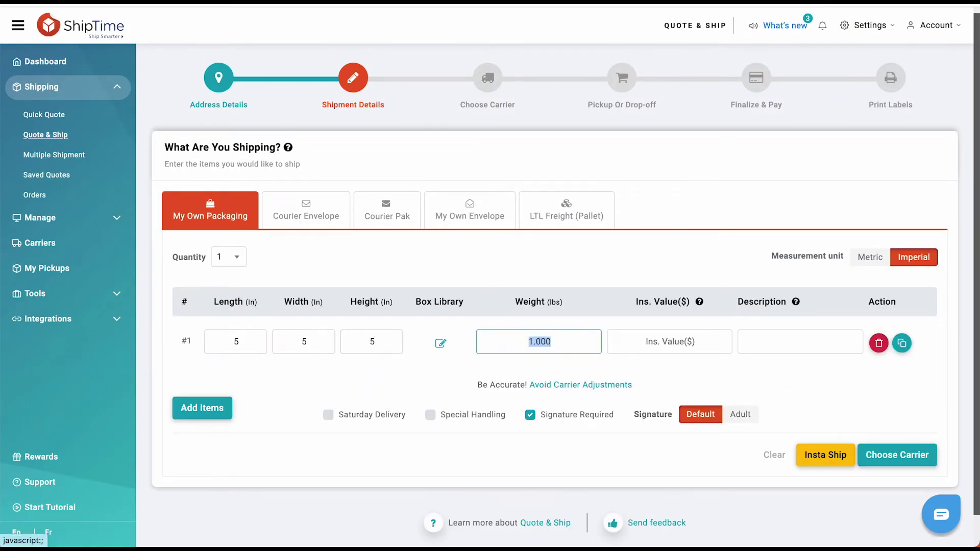
key("Tab")
type("100")
key("Tab")
type("sh")
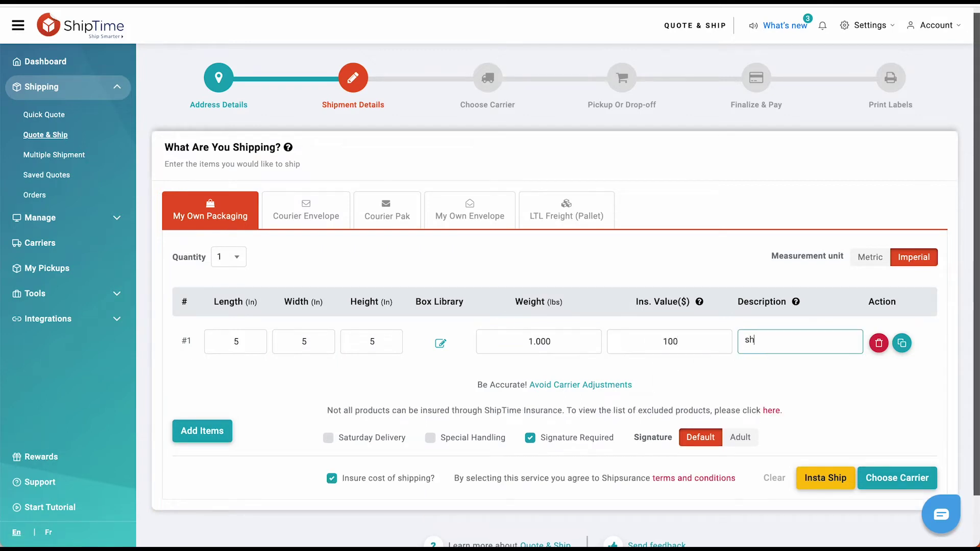
type("oes")
scroll(241, 333, "down", 1)
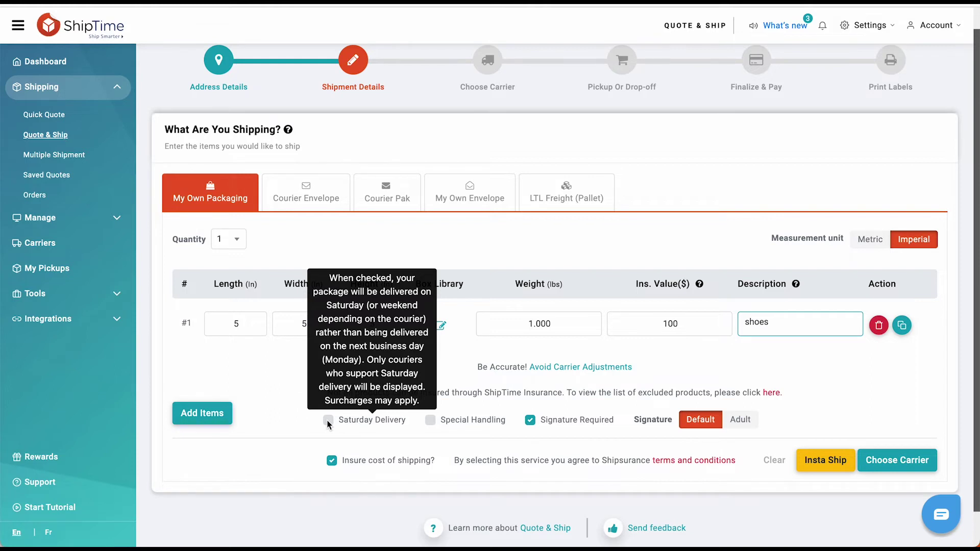
Step: Toggle Special Handling off and set Signature Required to an Adult signature
left_click(430, 419)
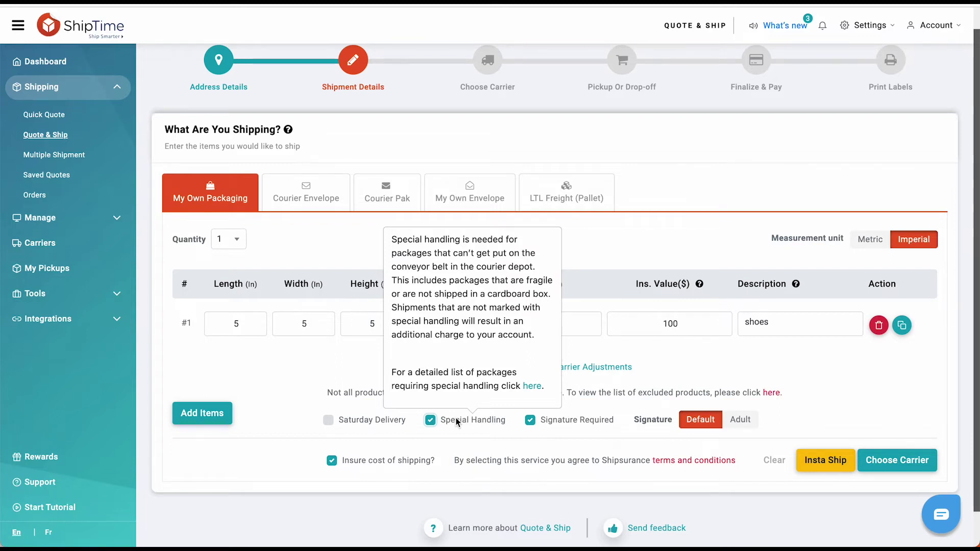
left_click(457, 421)
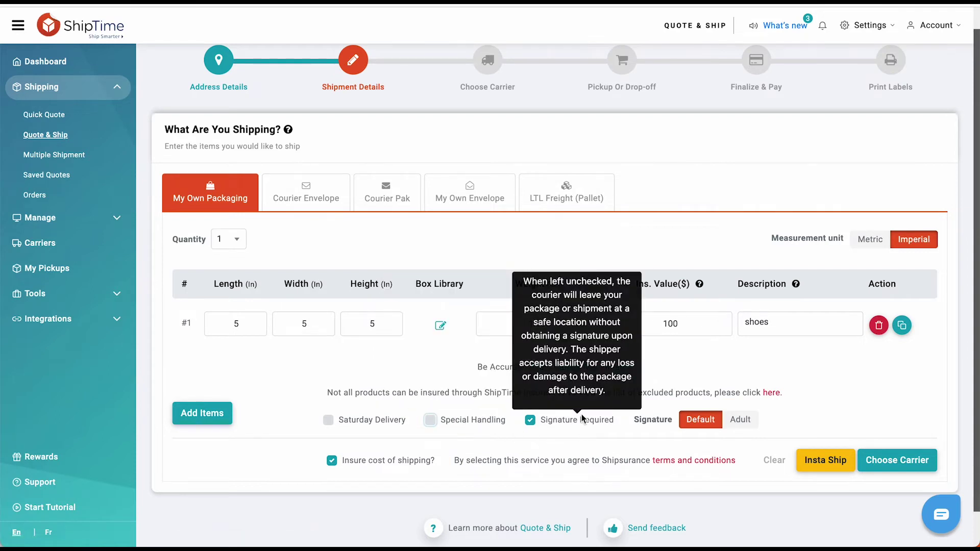
mouse_move(577, 419)
left_click(579, 421)
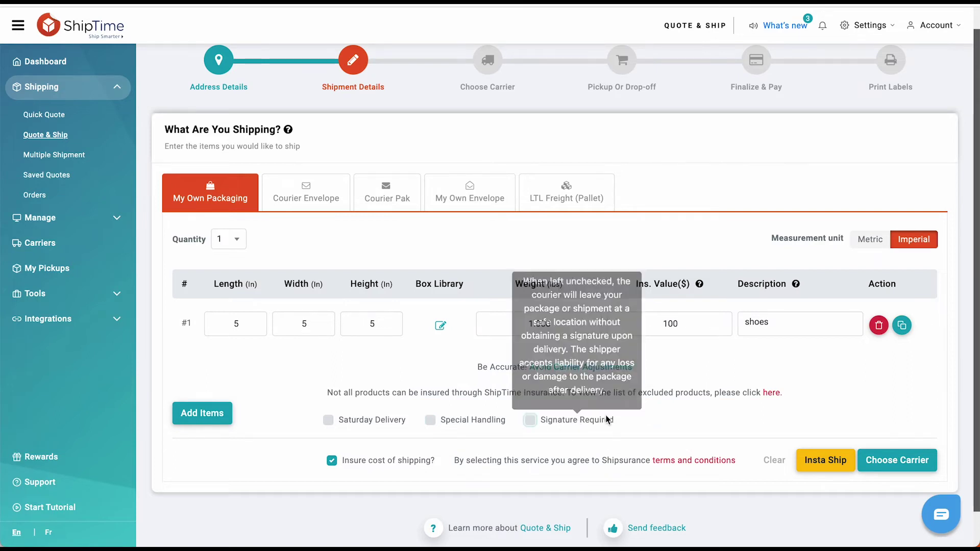
left_click(593, 420)
left_click(741, 420)
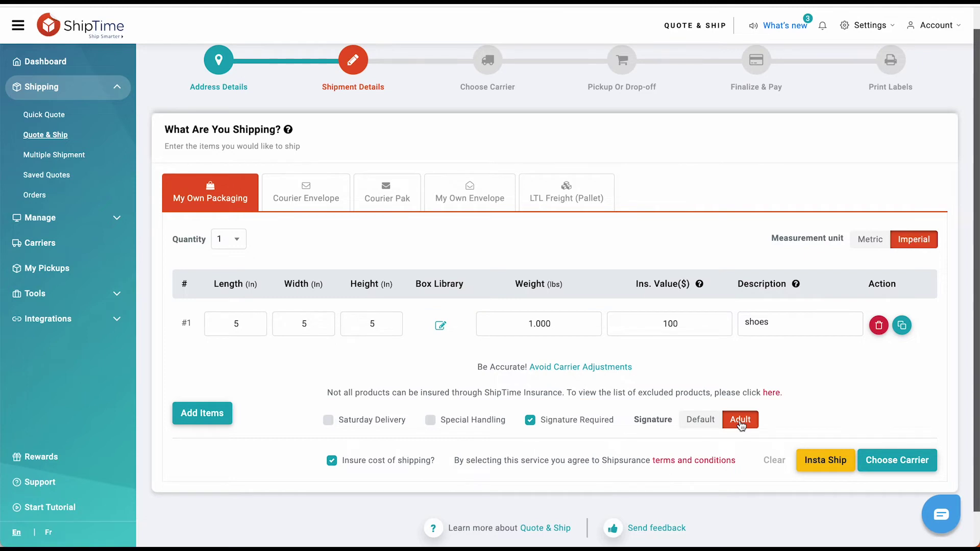
left_click(874, 26)
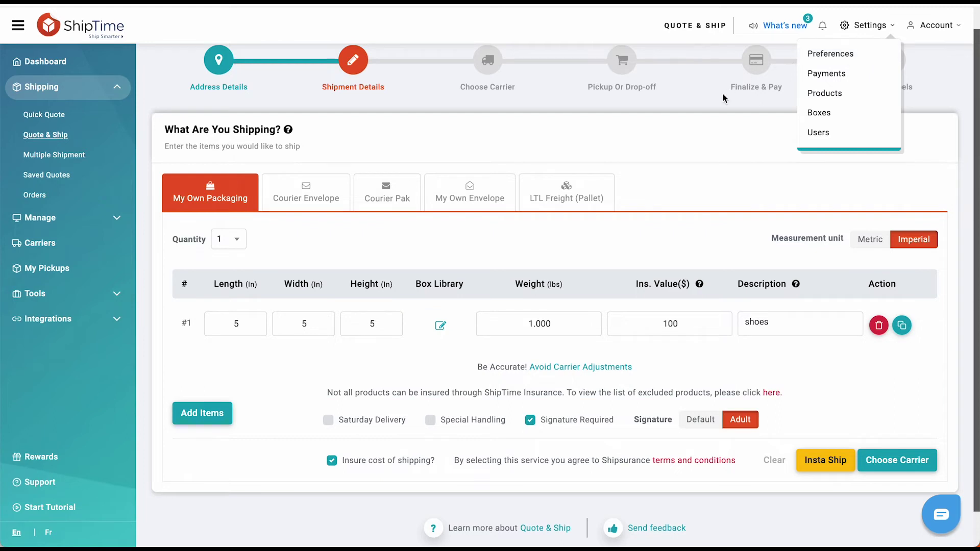
Step: Close the settings menu and submit the package details with Choose Carrier
left_click(716, 190)
scroll(717, 240, "down", 1)
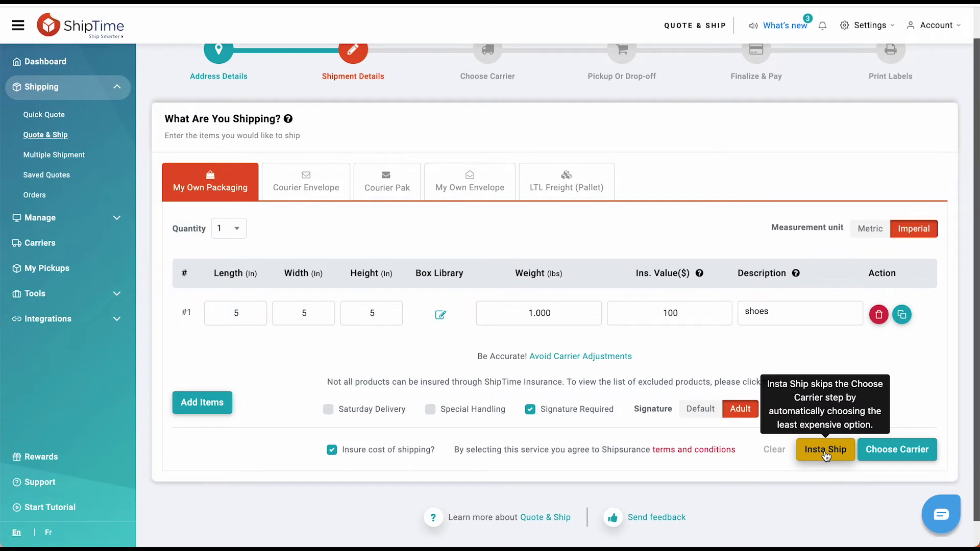
left_click(900, 449)
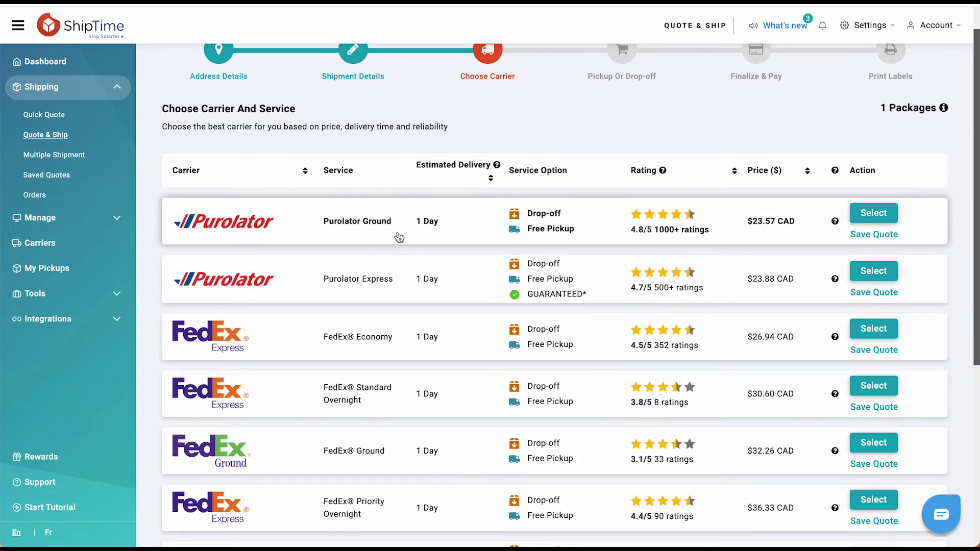
scroll(463, 318, "up", 1)
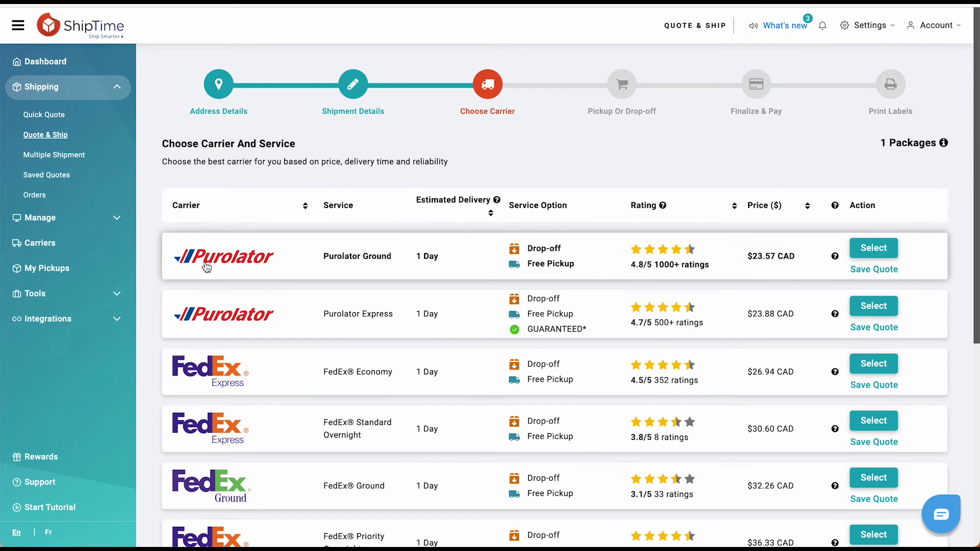
scroll(304, 284, "up", 1)
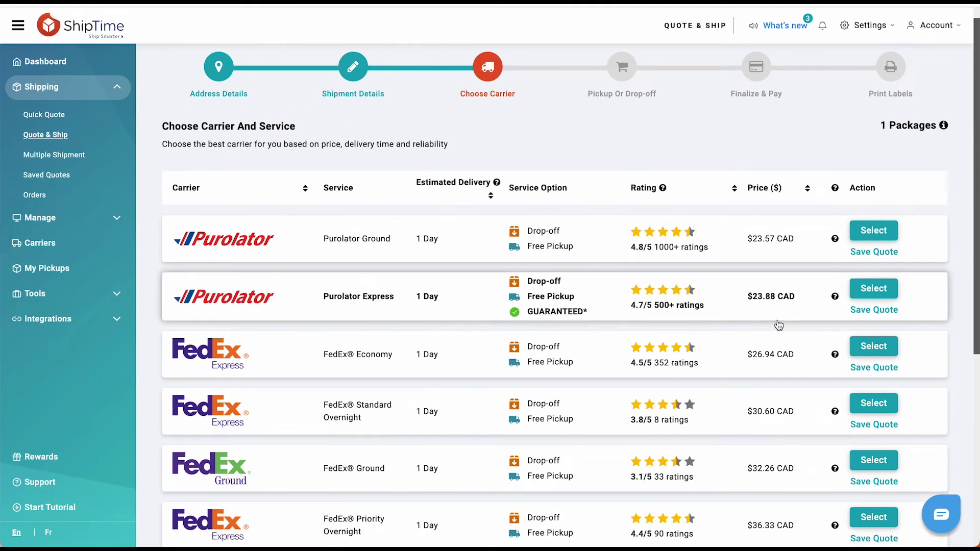
scroll(528, 405, "down", 1)
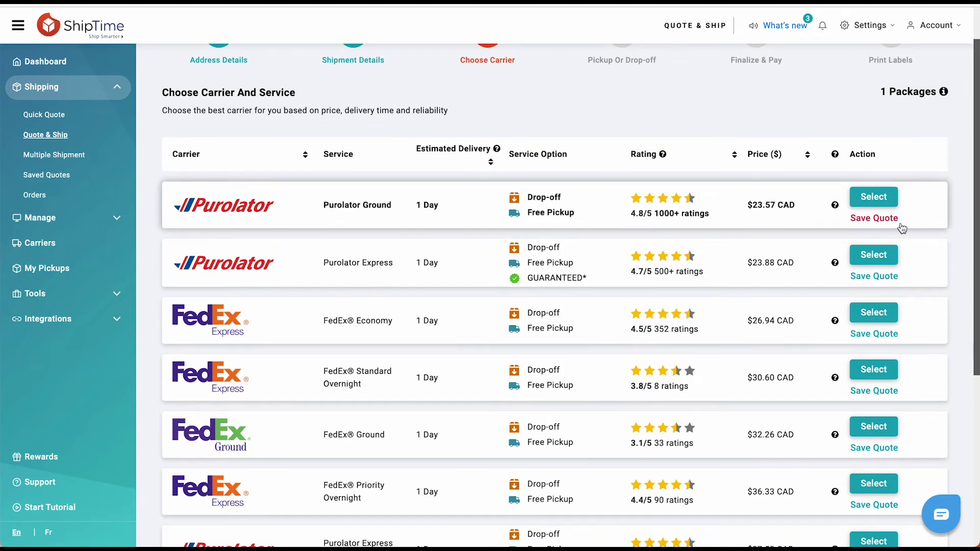
Step: Save the $23.57 Purolator Ground quote and select Purolator Ground for the shipment
left_click(874, 218)
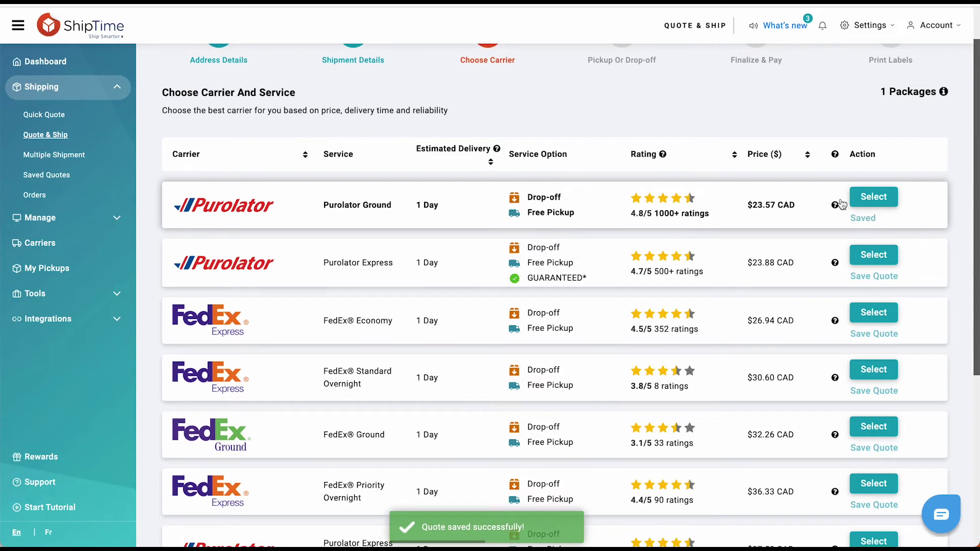
left_click(874, 196)
scroll(310, 270, "down", 2)
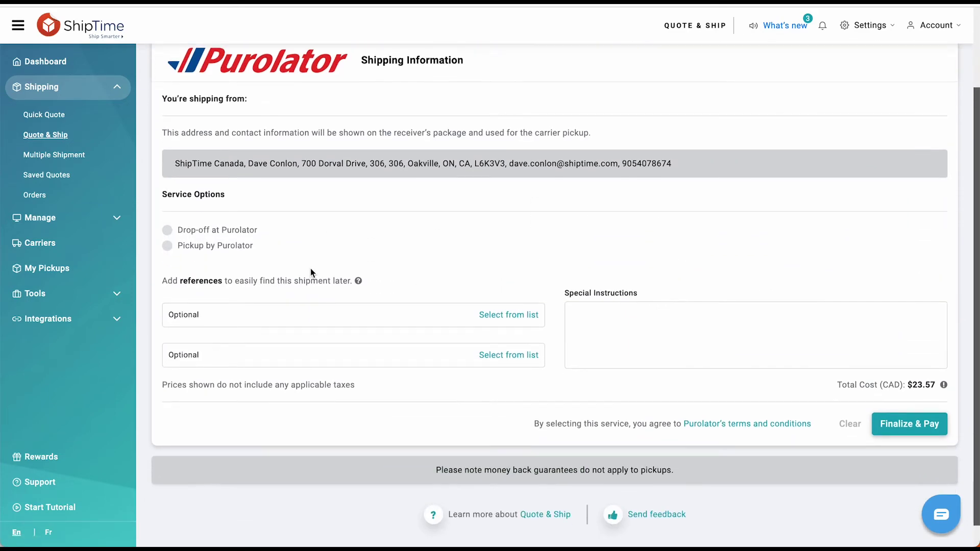
scroll(310, 268, "down", 1)
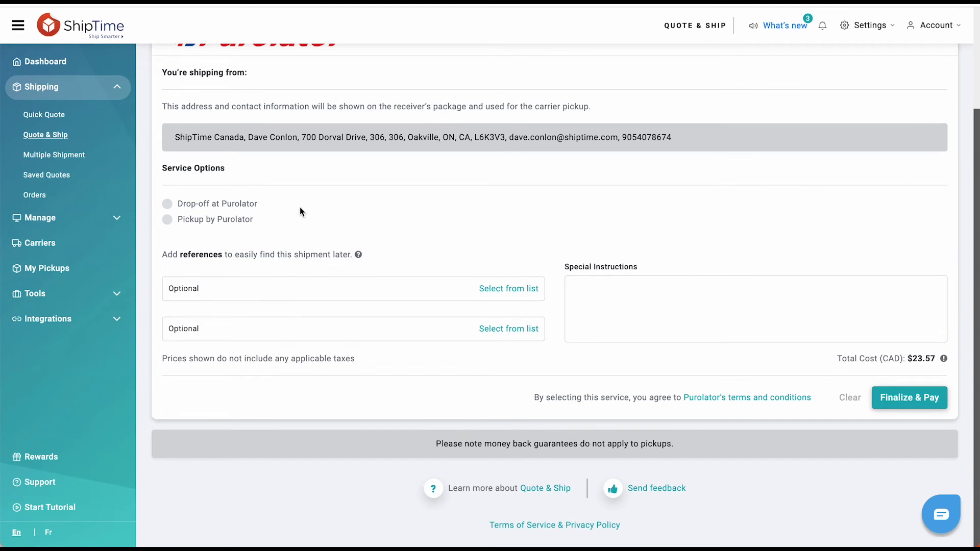
Step: Choose Pickup by Purolator with a pickup date of November 24, 2022
left_click(167, 203)
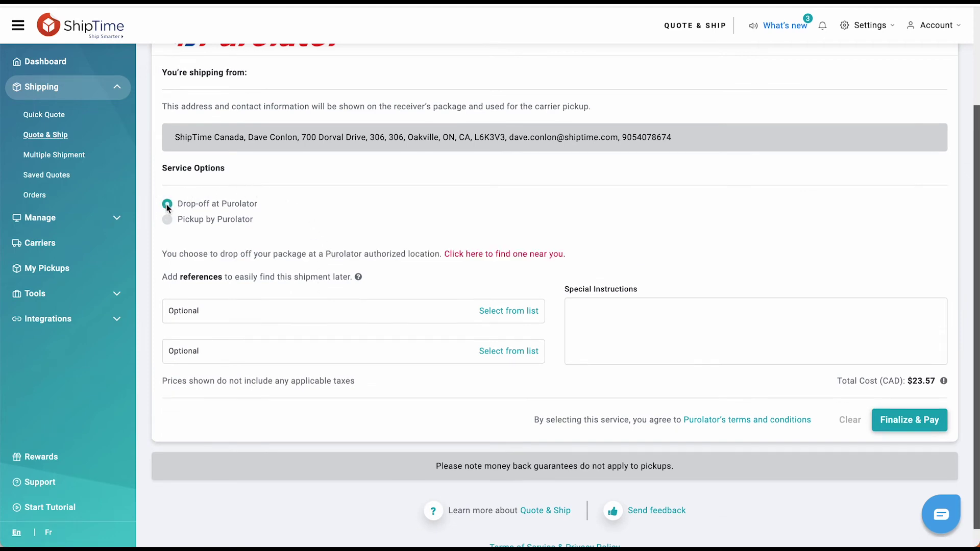
left_click(167, 220)
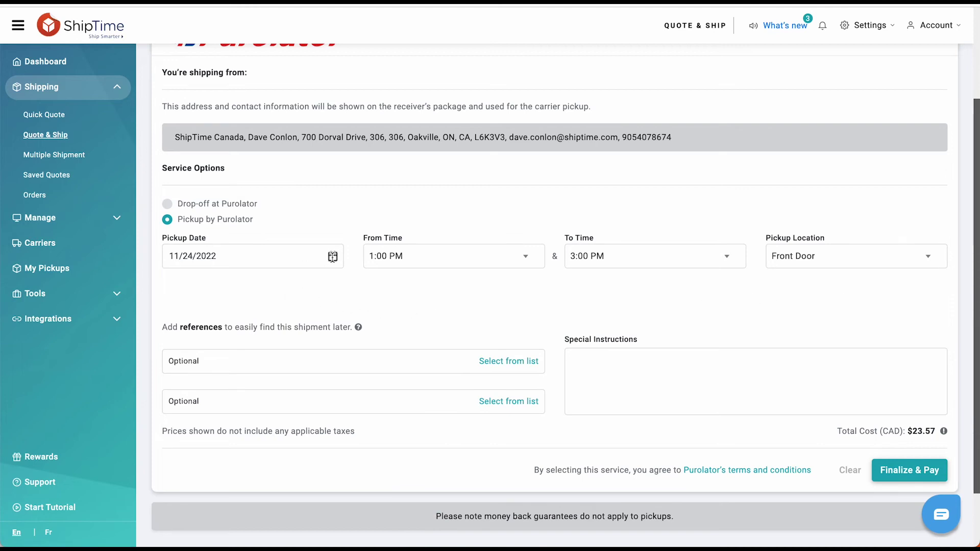
left_click(285, 256)
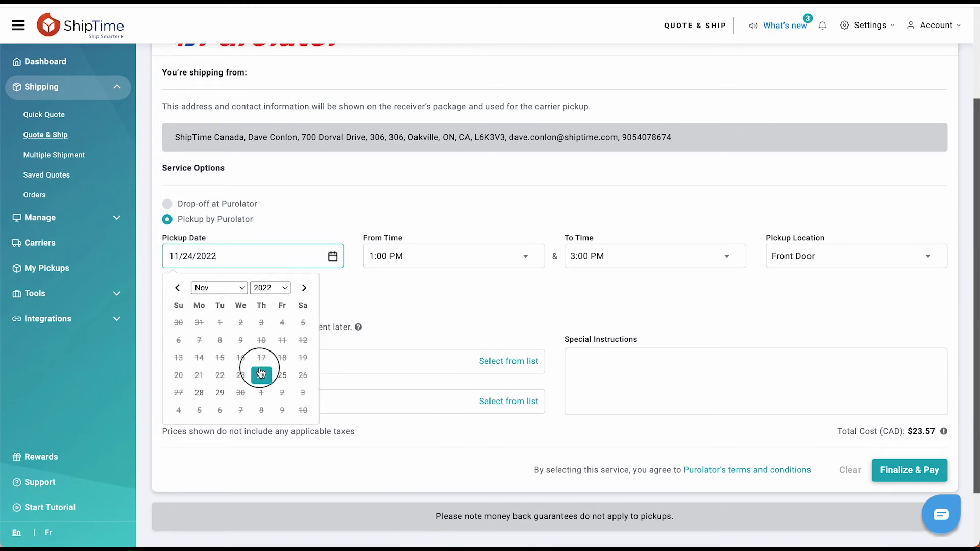
left_click(261, 374)
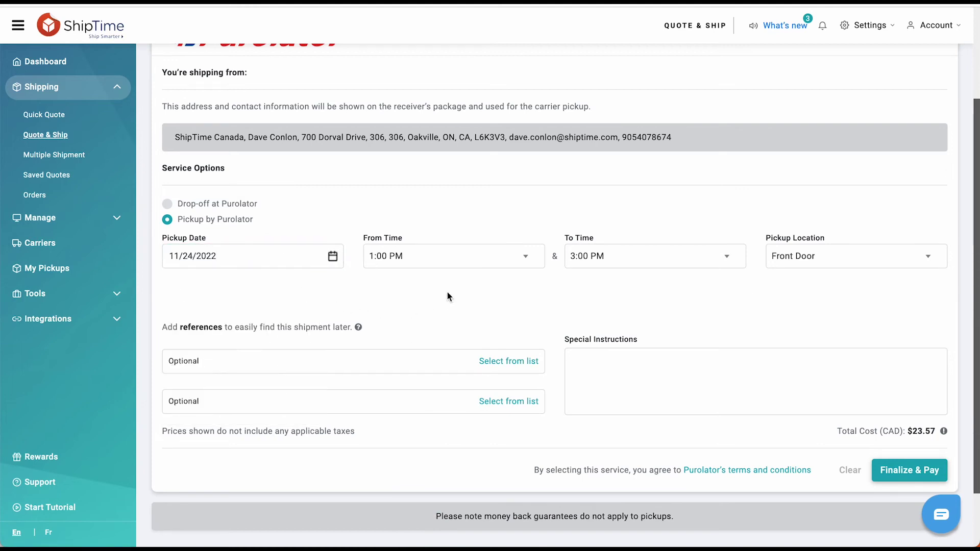
left_click(220, 257)
Step: Start the pickup window at 1:15 PM at the Shipping location
left_click(342, 360)
left_click(432, 256)
left_click(418, 327)
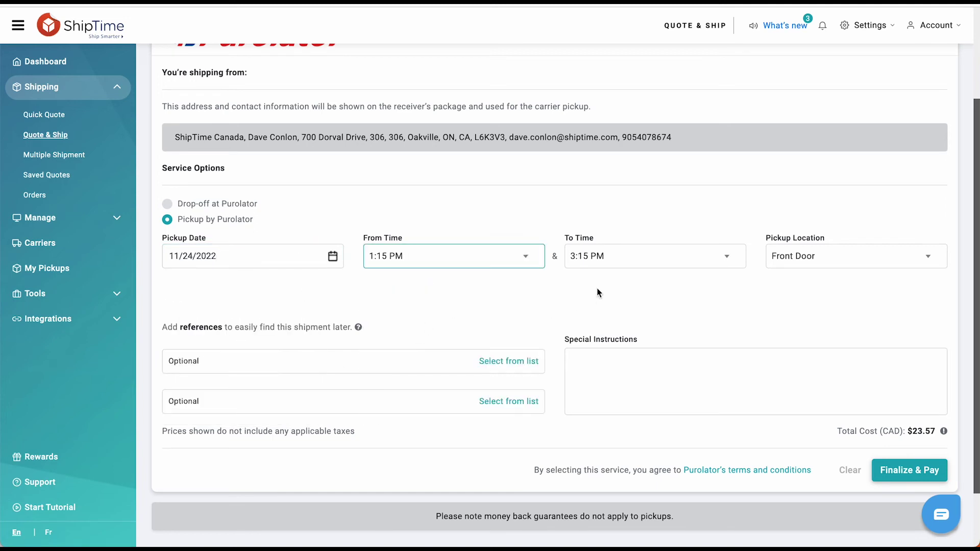
left_click(844, 261)
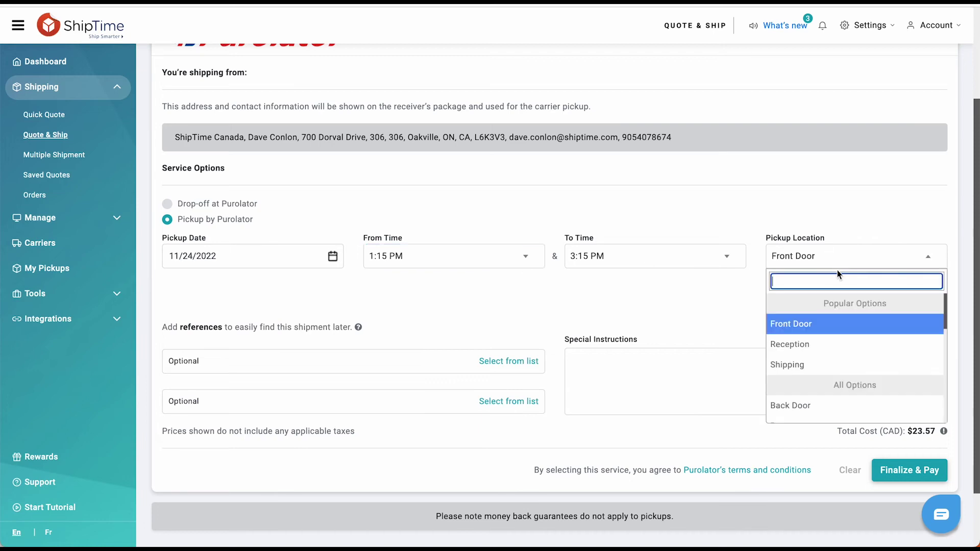
left_click(804, 364)
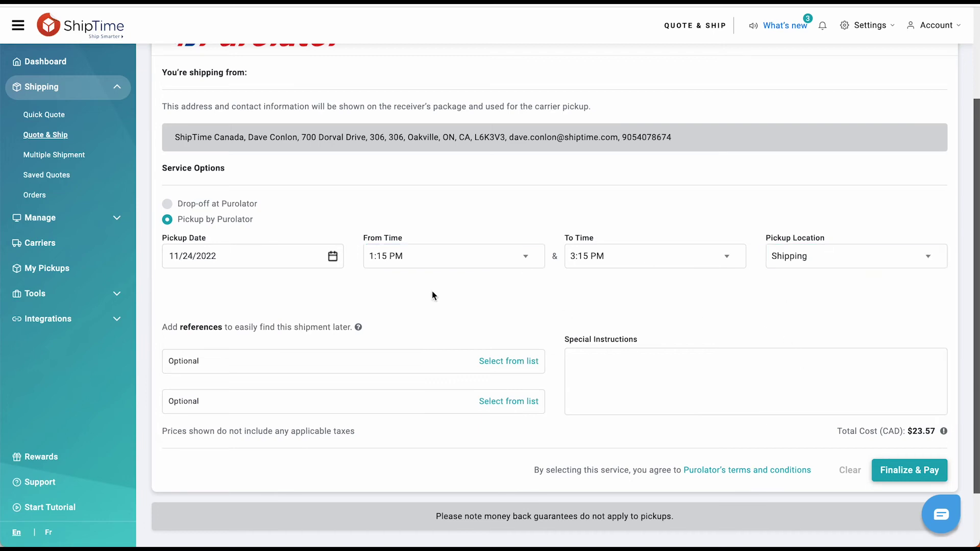
scroll(432, 291, "down", 2)
scroll(330, 292, "down", 2)
left_click(214, 289)
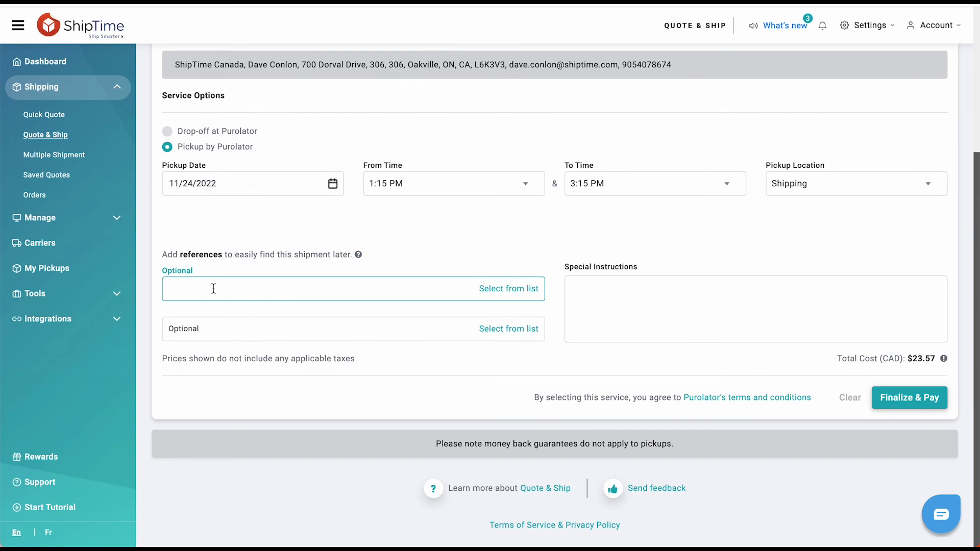
type("aaaaa")
Step: Fill in both shipment references, clear the special instructions, and finalize for payment
left_click(207, 329)
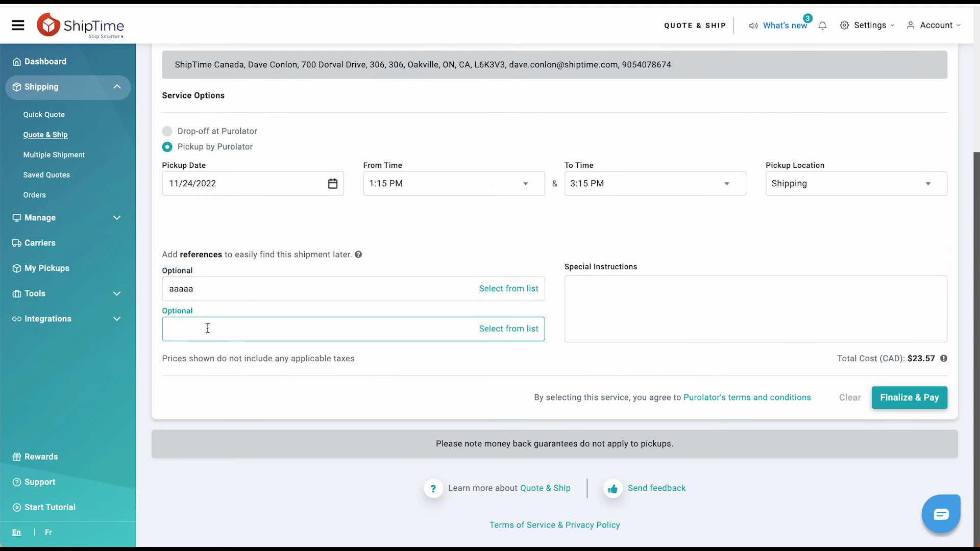
type("123456")
left_click(618, 306)
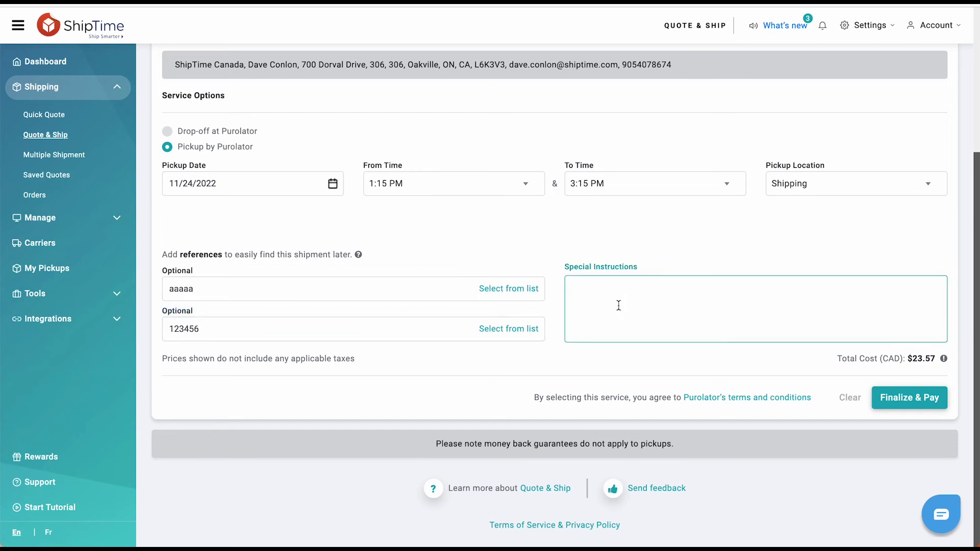
type("asdfghghj")
type("jk")
left_click_drag(621, 289, 548, 287)
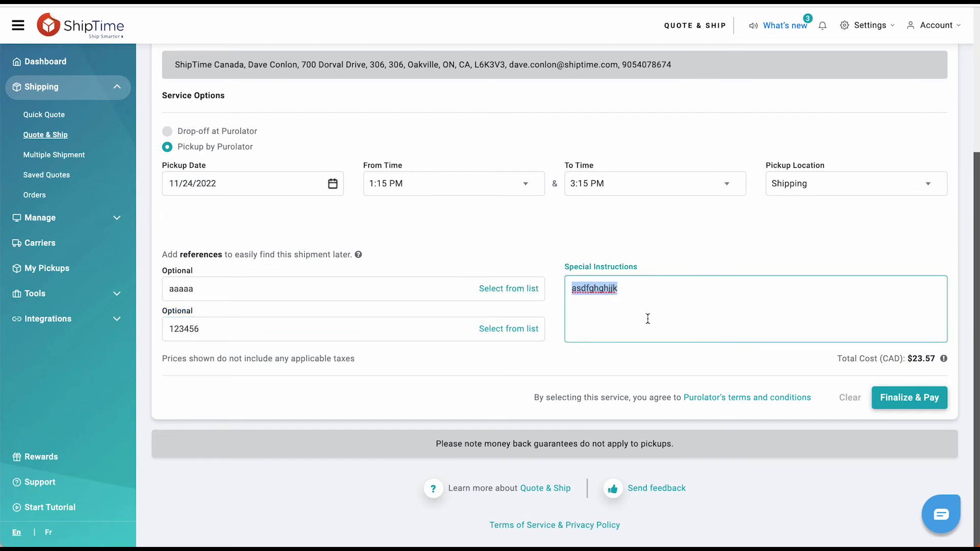
key("BackSpace")
left_click(909, 397)
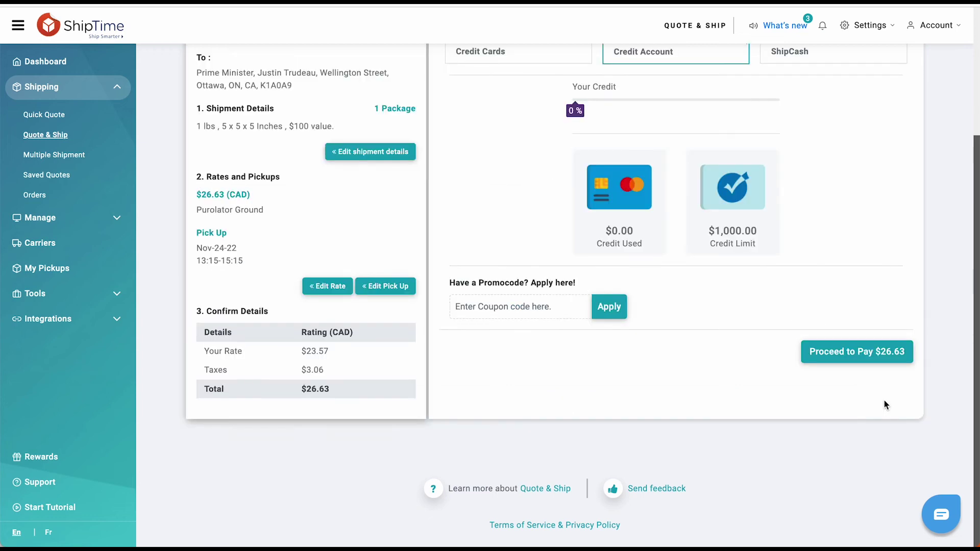
scroll(609, 218, "up", 3)
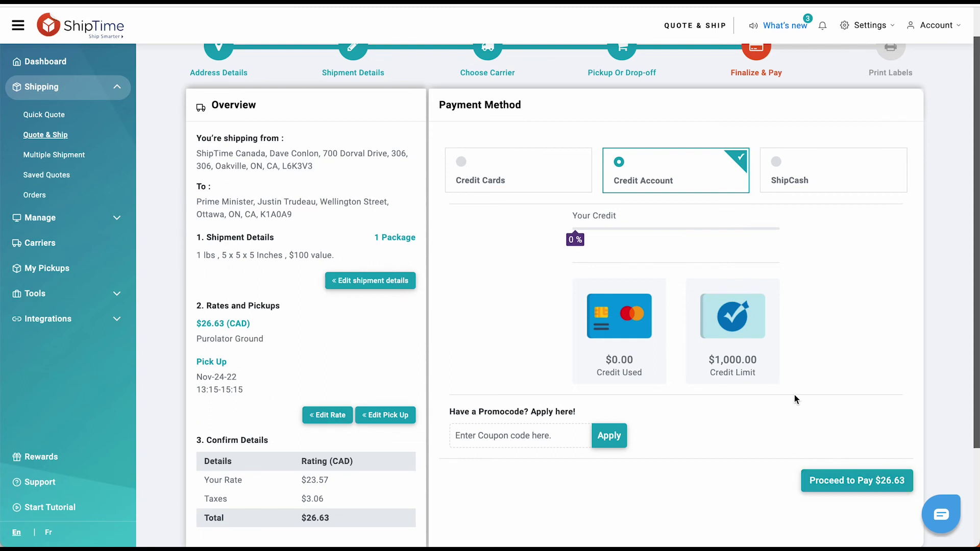
Step: Pay $26.63 from the Credit Account to process the shipment
left_click(849, 475)
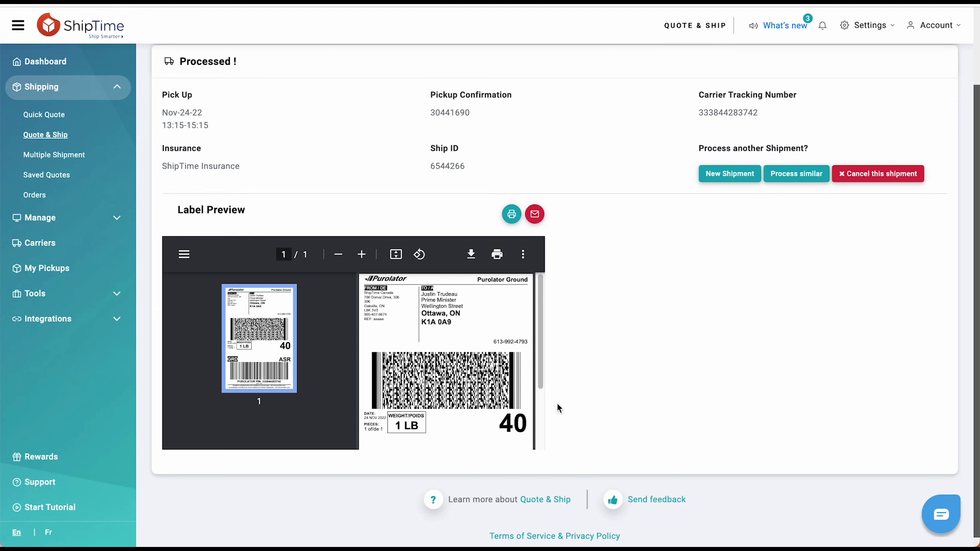
Step: Open the Freshchat support window from the chat bubble beside the label preview
left_click(940, 508)
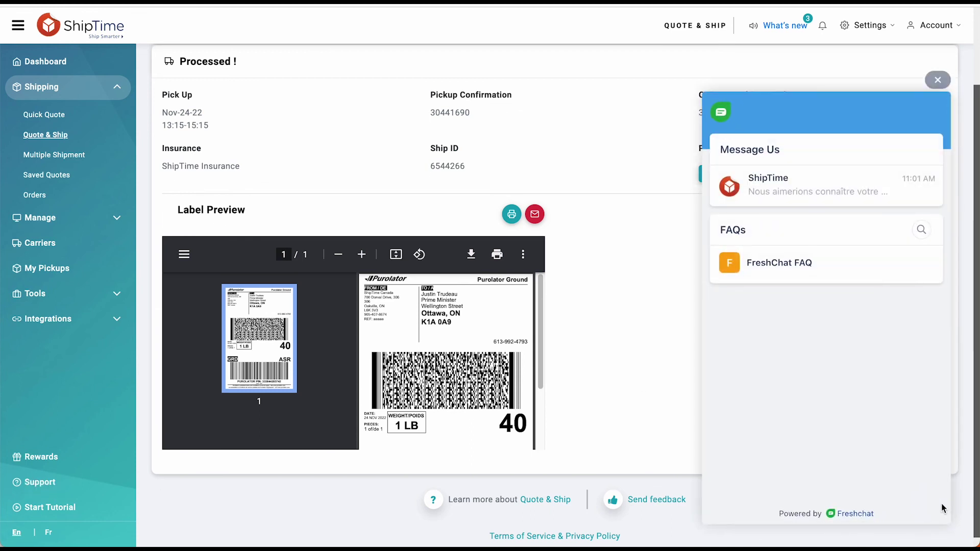